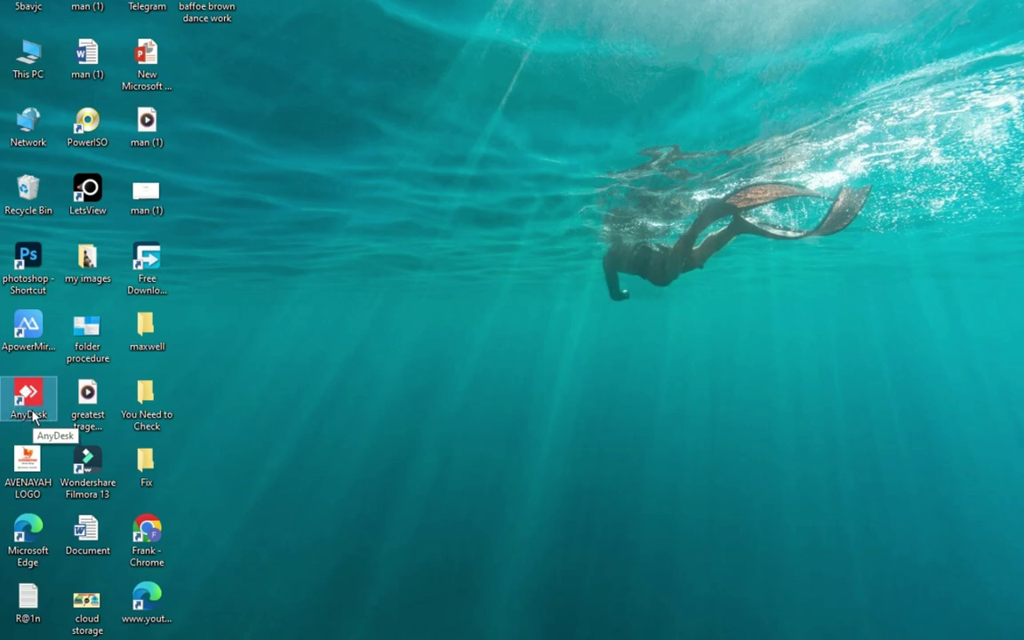
# - Launch Google Chrome from the taskbar to a new tab page
pyautogui.click(419, 636)
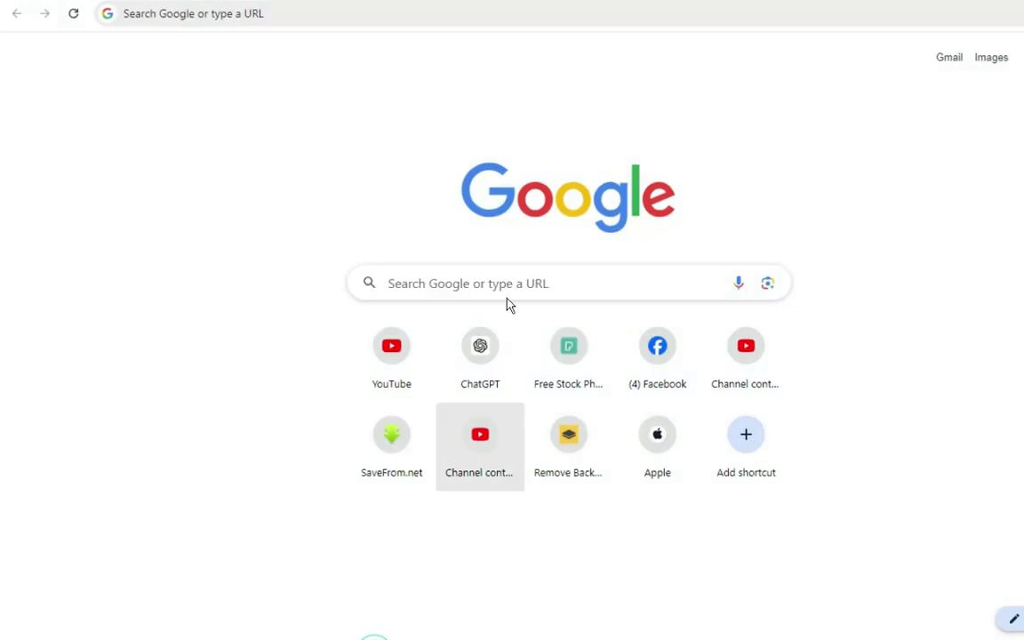
# - Search 'download anydesk', open anydesk.com's Windows page, and download the AnyDesk installer
pyautogui.click(318, 13)
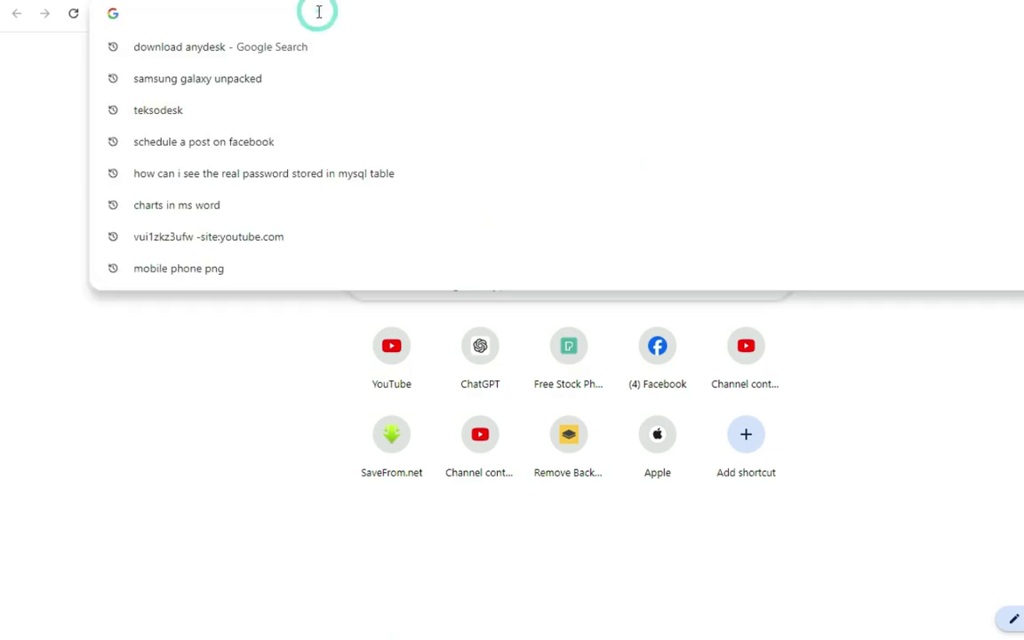
pyautogui.click(177, 47)
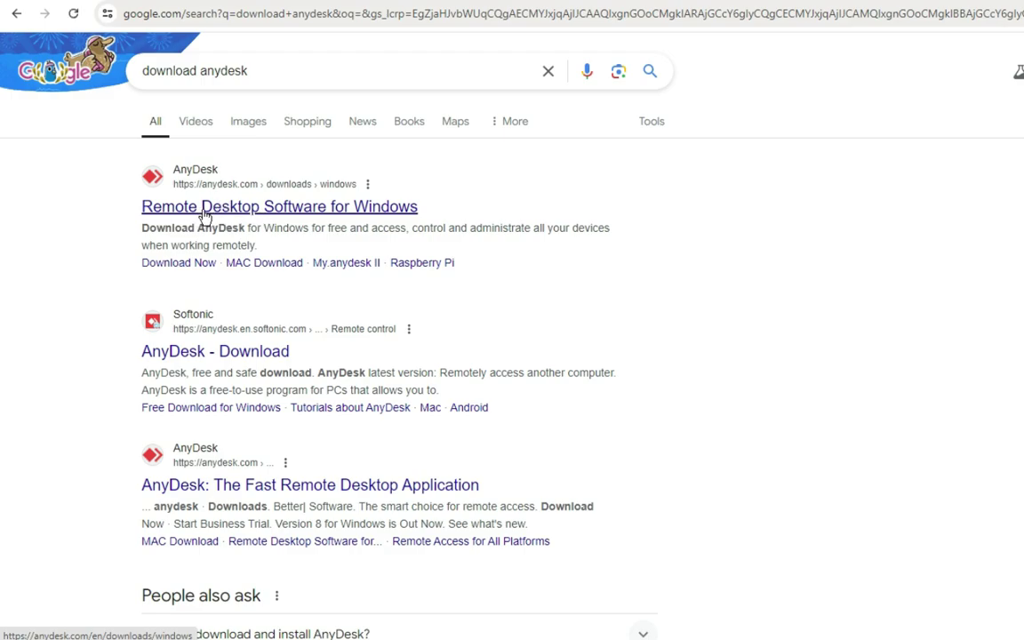
pyautogui.click(253, 212)
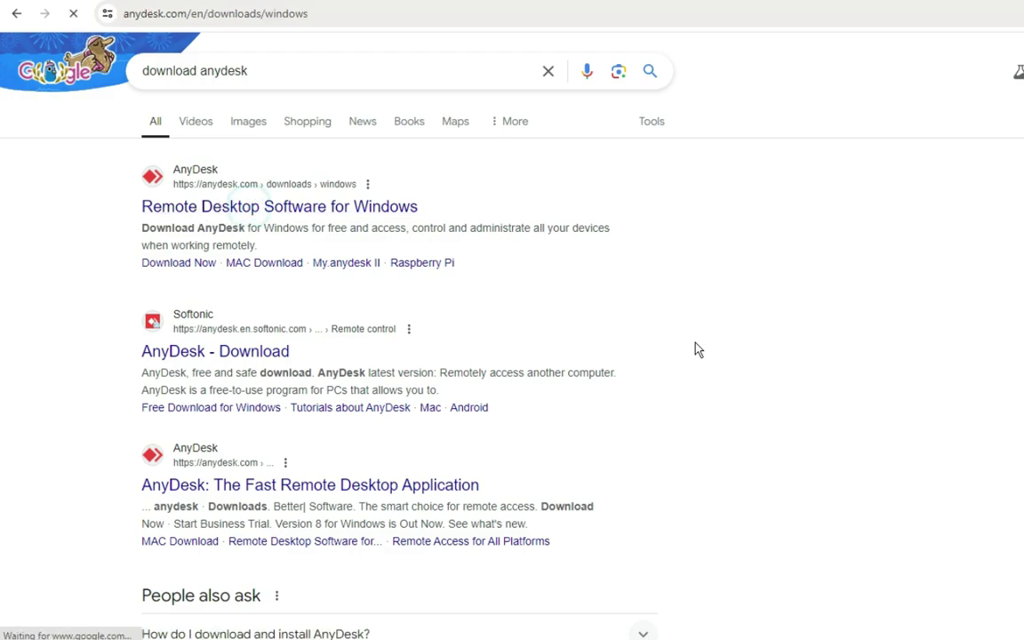
pyautogui.click(510, 305)
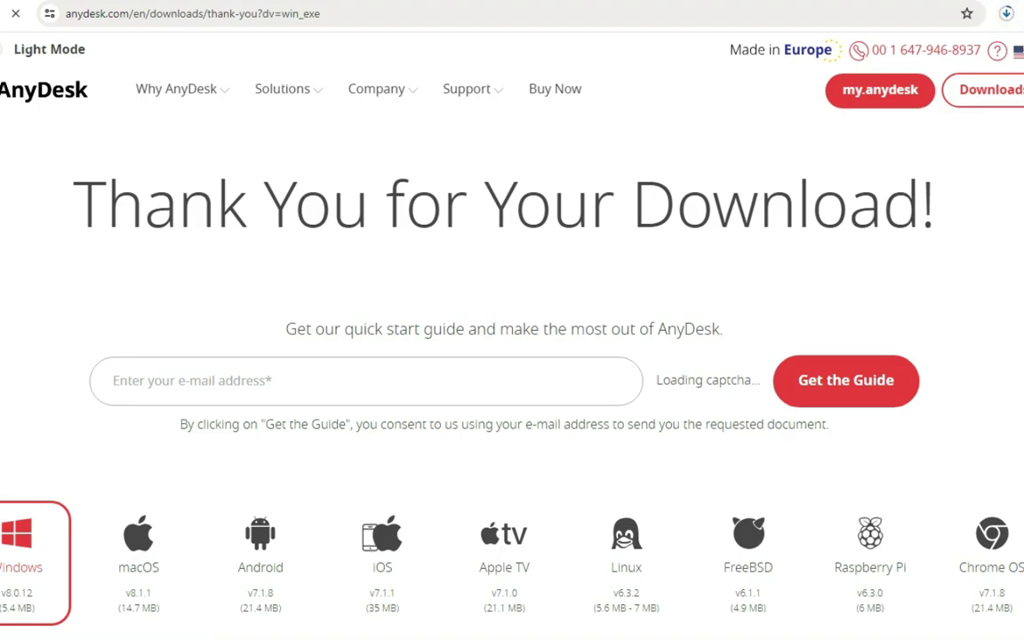
# - Show the Windows desktop with Win+D, hiding the download thank-you page
pyautogui.press('super+d')
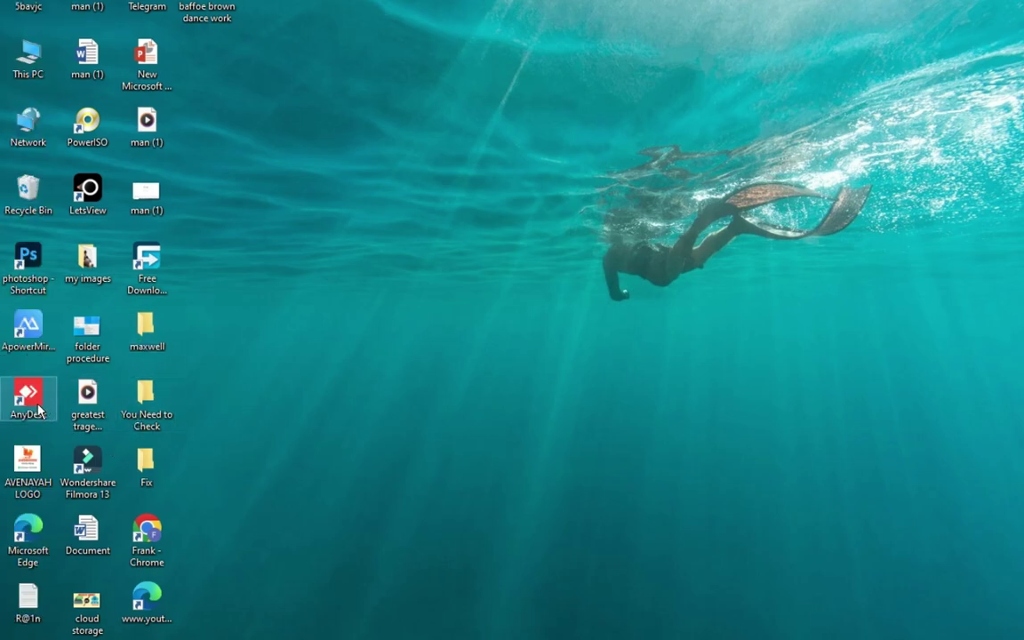
# - Start AnyDesk from its desktop shortcut to display this computer's address
pyautogui.doubleClick(35, 409)
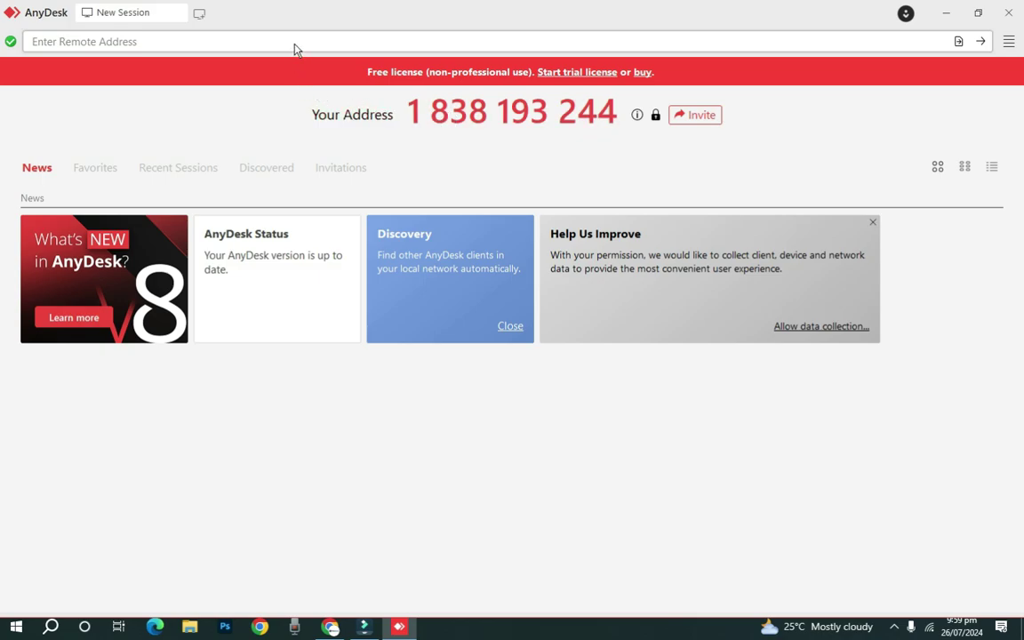
# - Paste the remote computer's AnyDesk address and connect to it
pyautogui.click(119, 41)
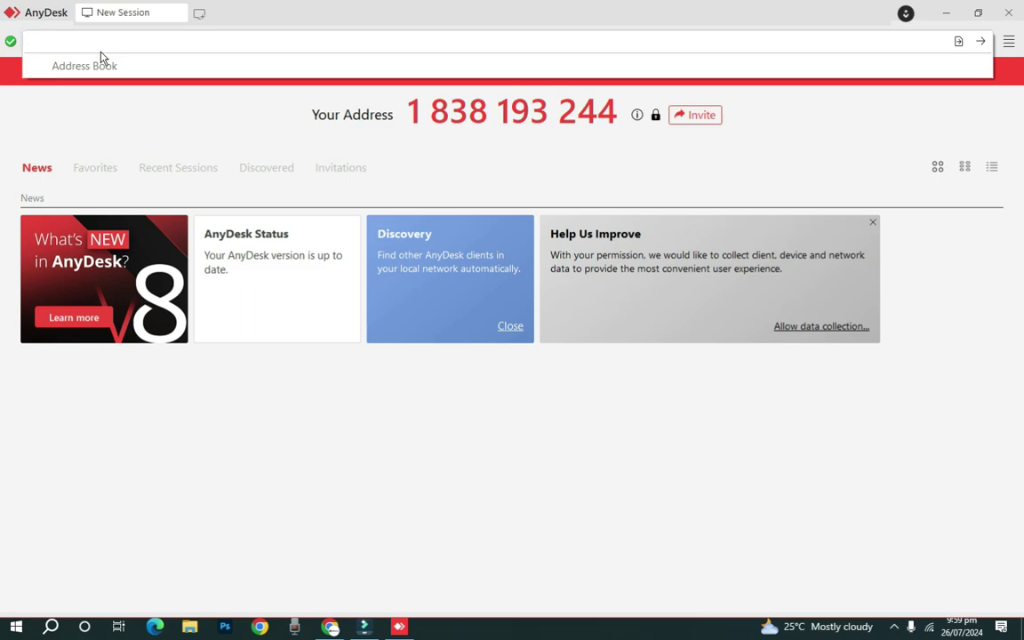
pyautogui.write('370017641')
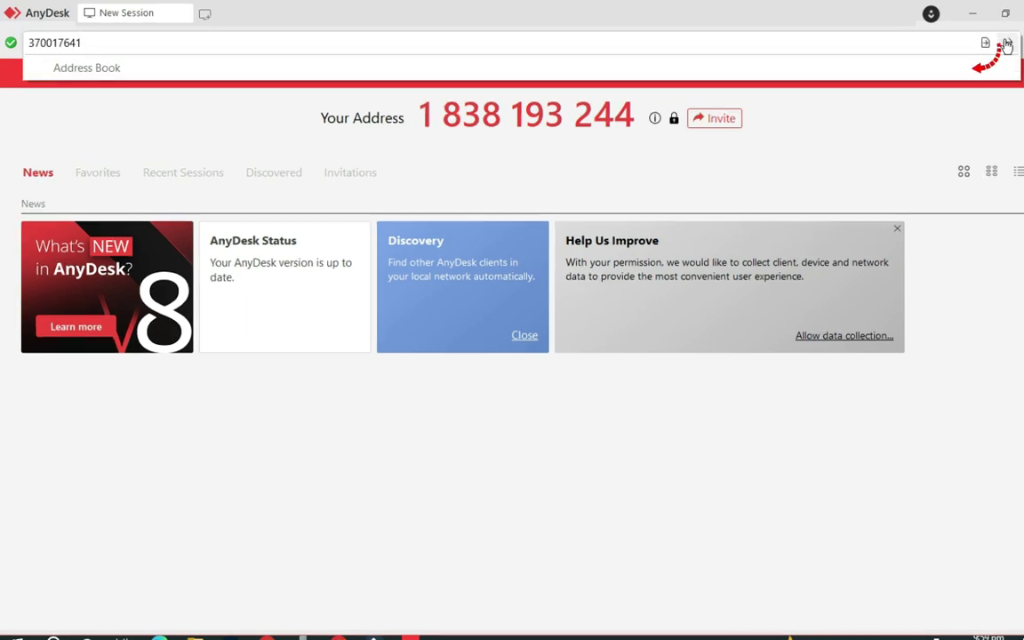
pyautogui.click(1007, 44)
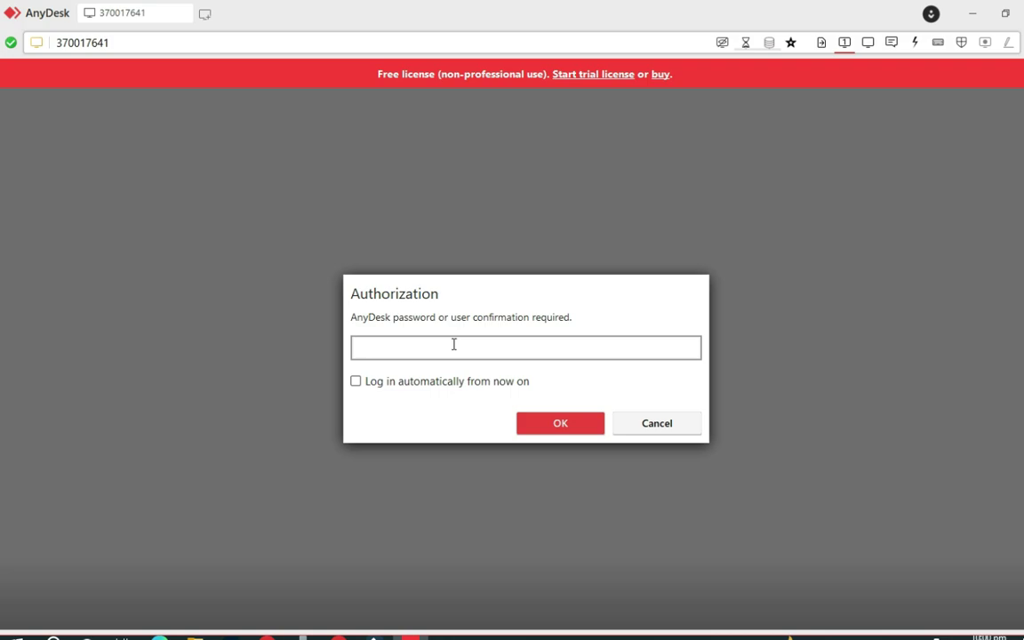
# - Enter the remote PC's AnyDesk password and confirm to open the session
pyautogui.click(451, 346)
pyautogui.write('**********')
pyautogui.click(560, 428)
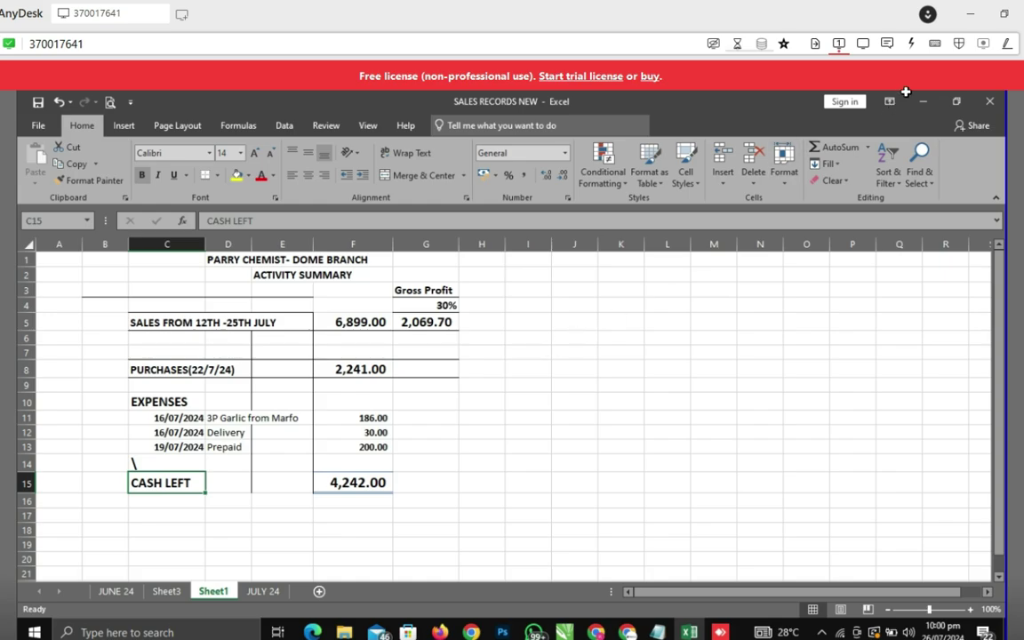
pyautogui.doubleClick(893, 14)
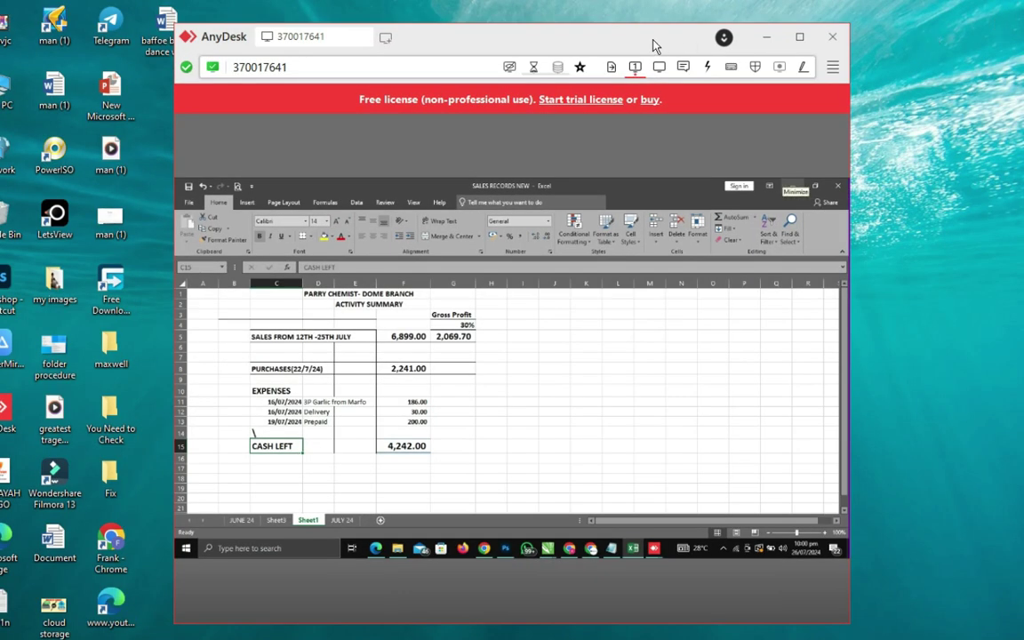
pyautogui.moveTo(653, 44); pyautogui.dragTo(739, 48)
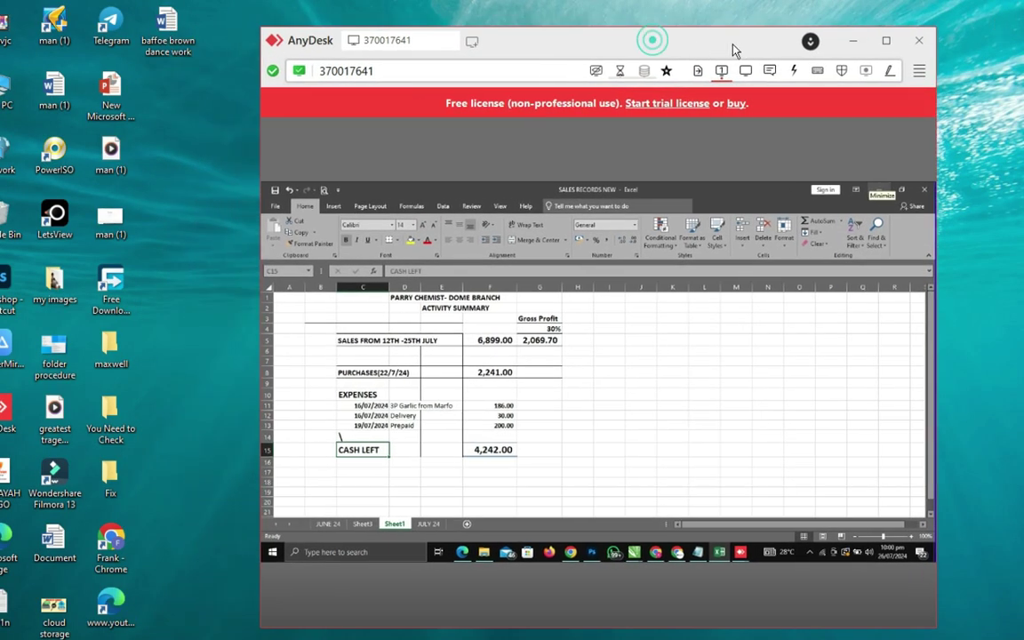
pyautogui.click(878, 44)
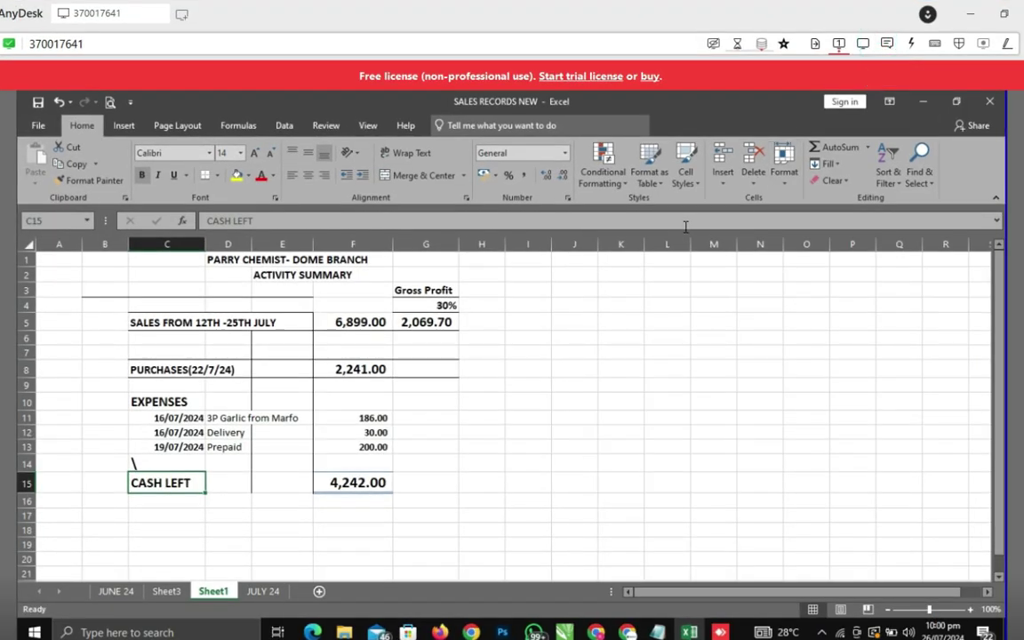
pyautogui.click(921, 105)
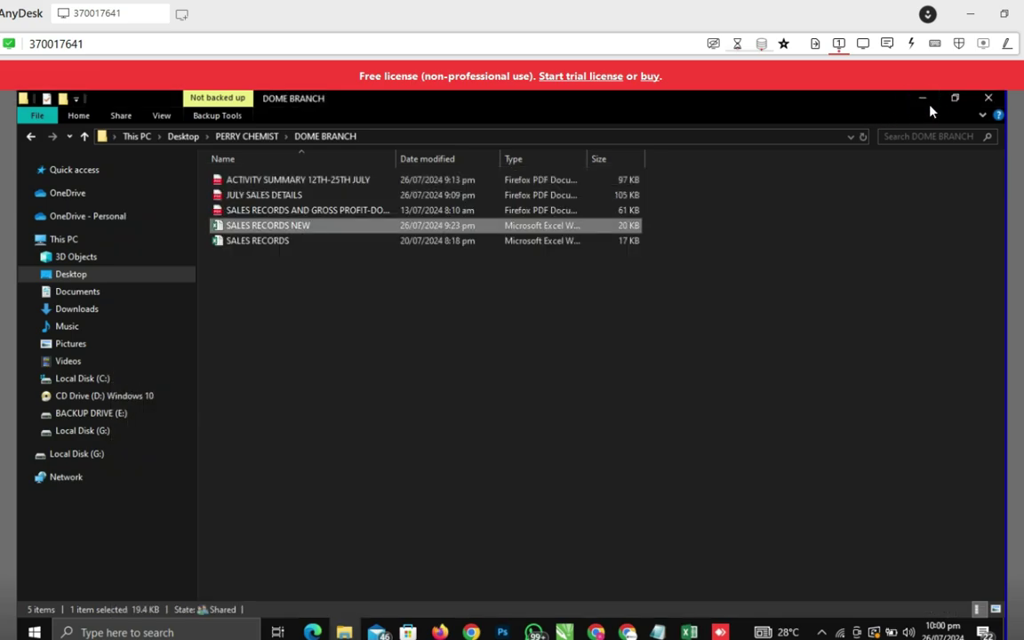
pyautogui.click(925, 101)
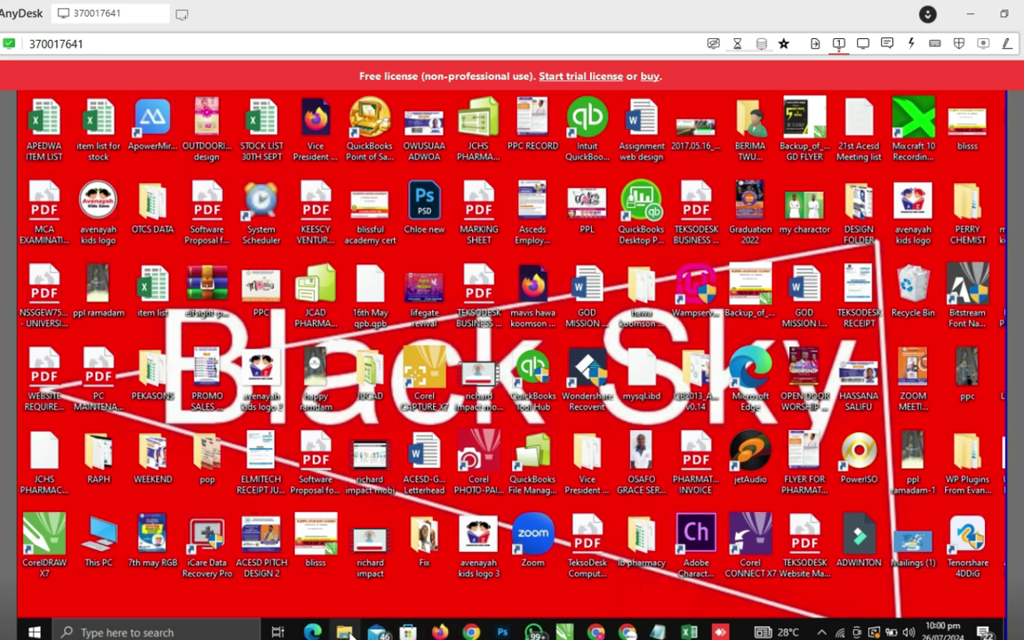
pyautogui.moveTo(344, 631)
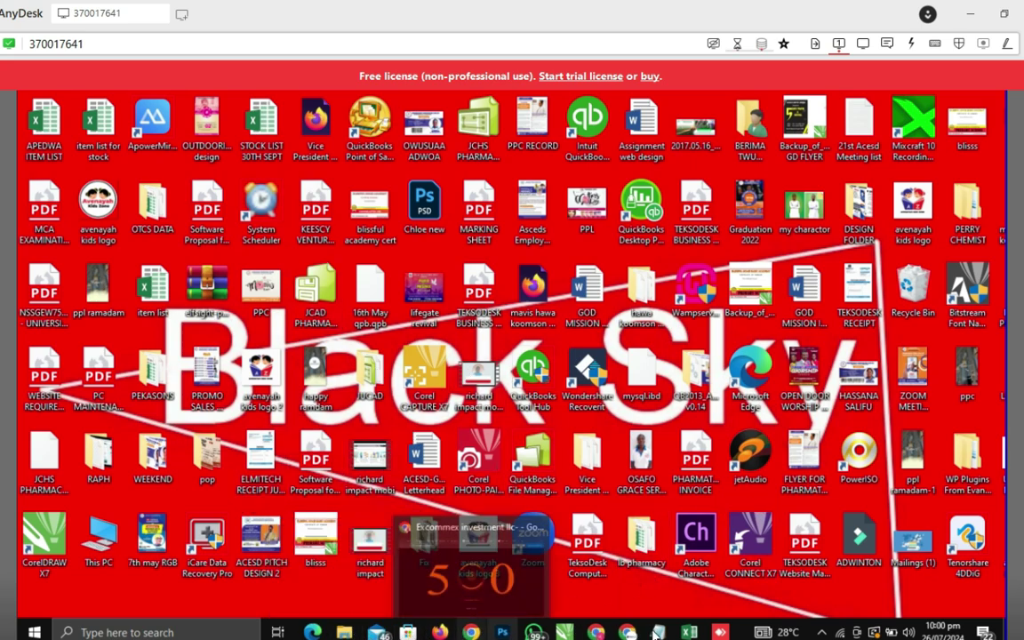
pyautogui.moveTo(655, 622)
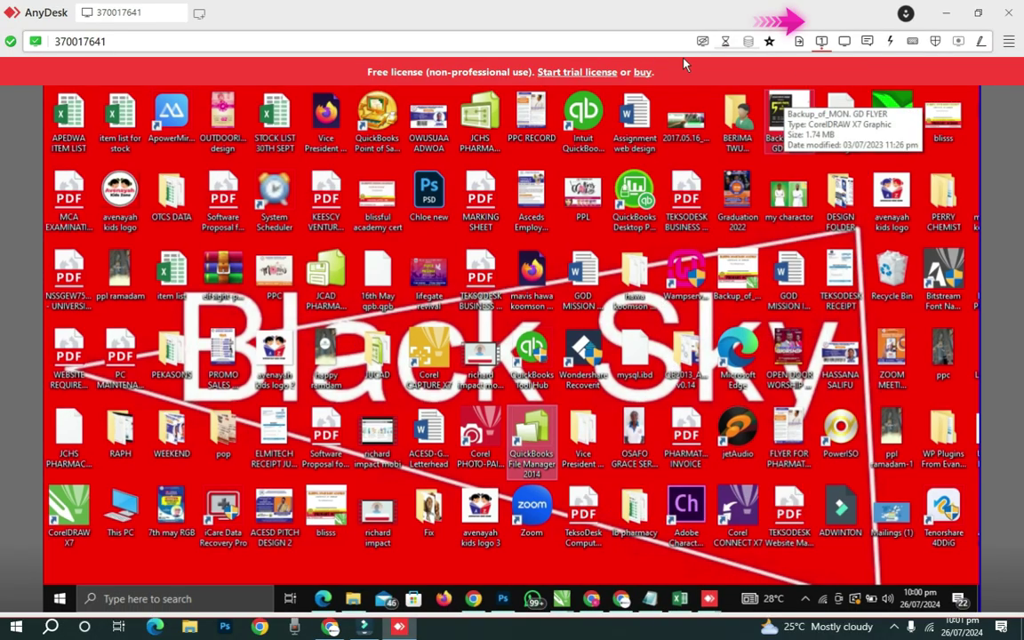
pyautogui.click(797, 44)
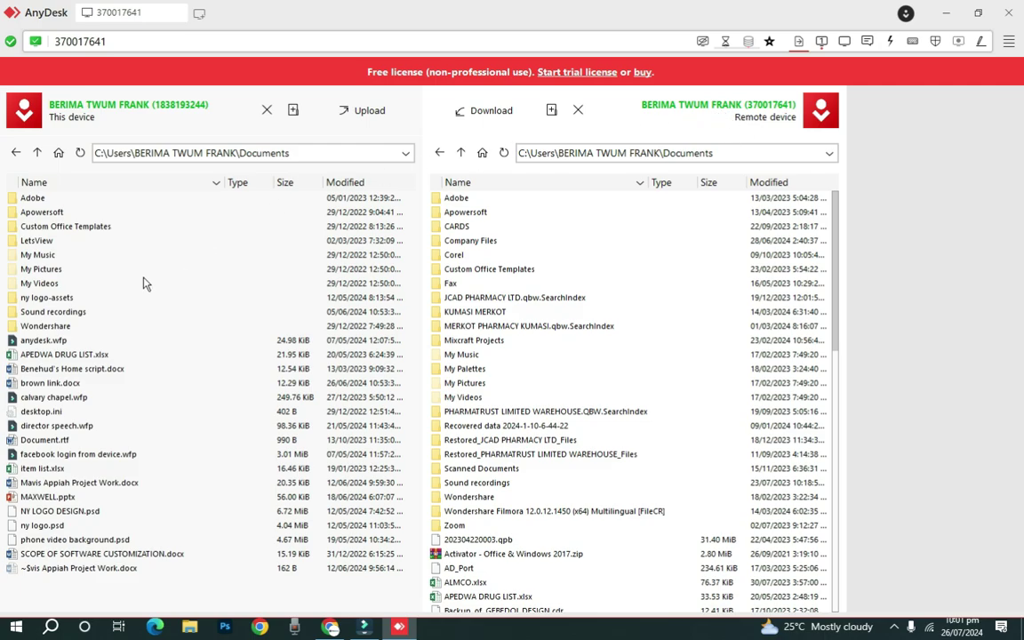
pyautogui.click(26, 386)
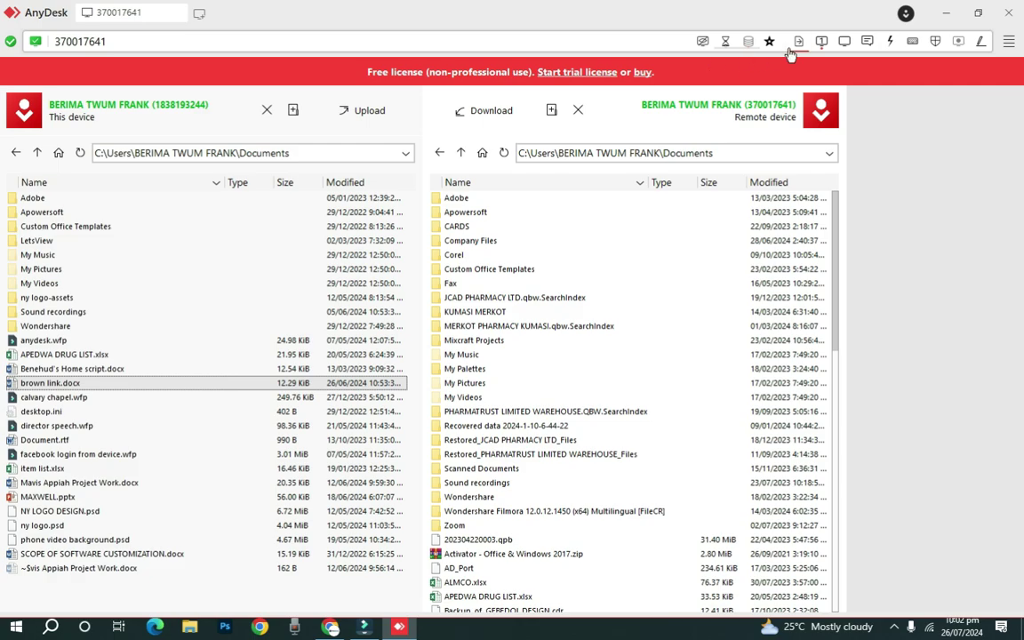
pyautogui.click(821, 44)
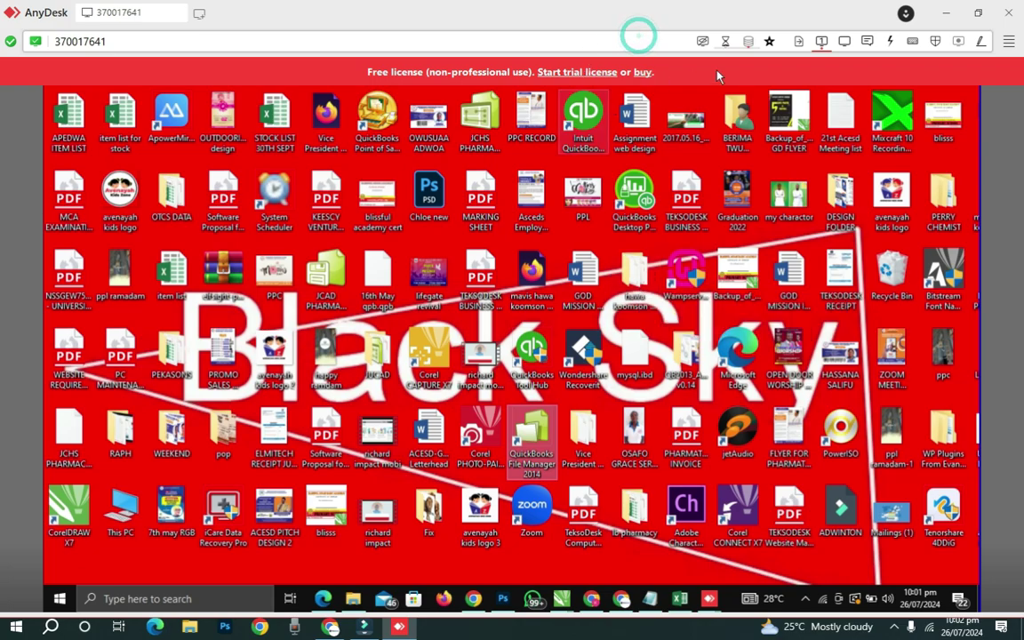
# - Restore and move the session window, then launch Adobe Animate 2020 on the remote PC
pyautogui.doubleClick(875, 12)
pyautogui.moveTo(562, 40); pyautogui.dragTo(692, 40)
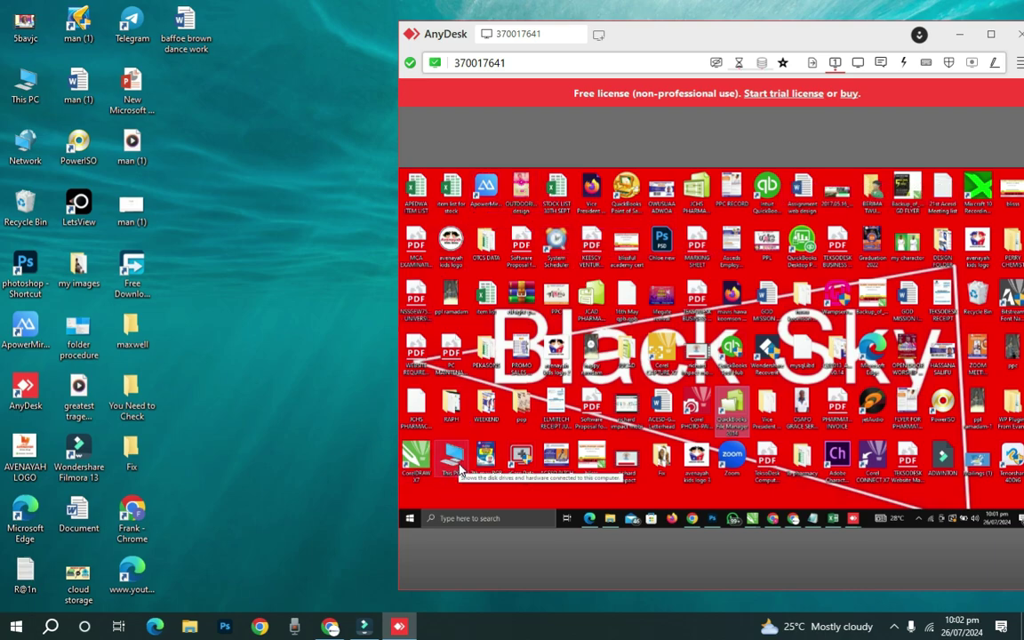
pyautogui.click(408, 519)
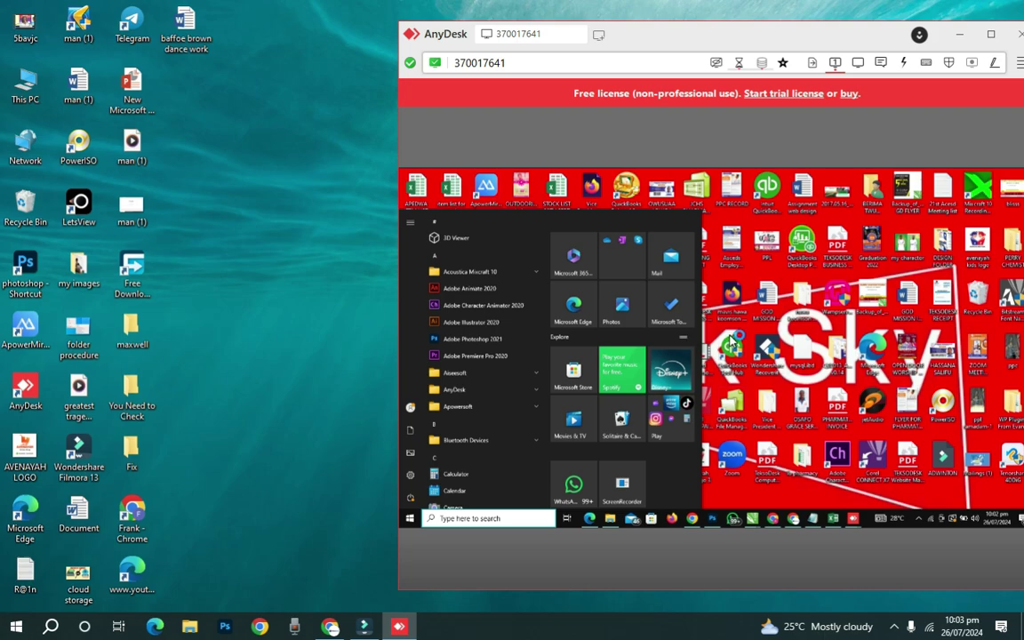
pyautogui.click(659, 307)
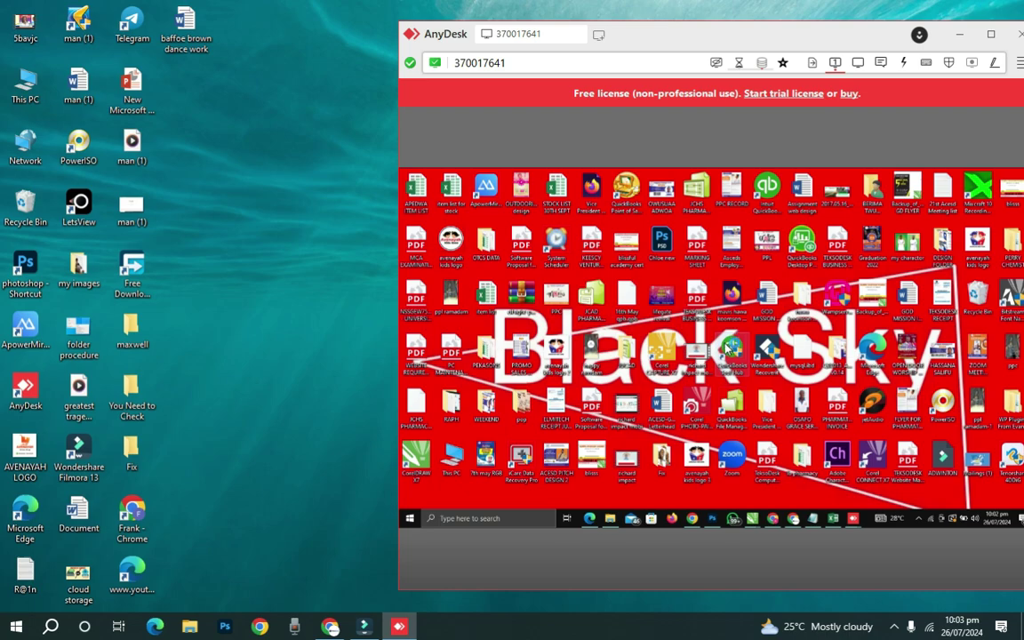
pyautogui.moveTo(808, 41); pyautogui.dragTo(662, 49)
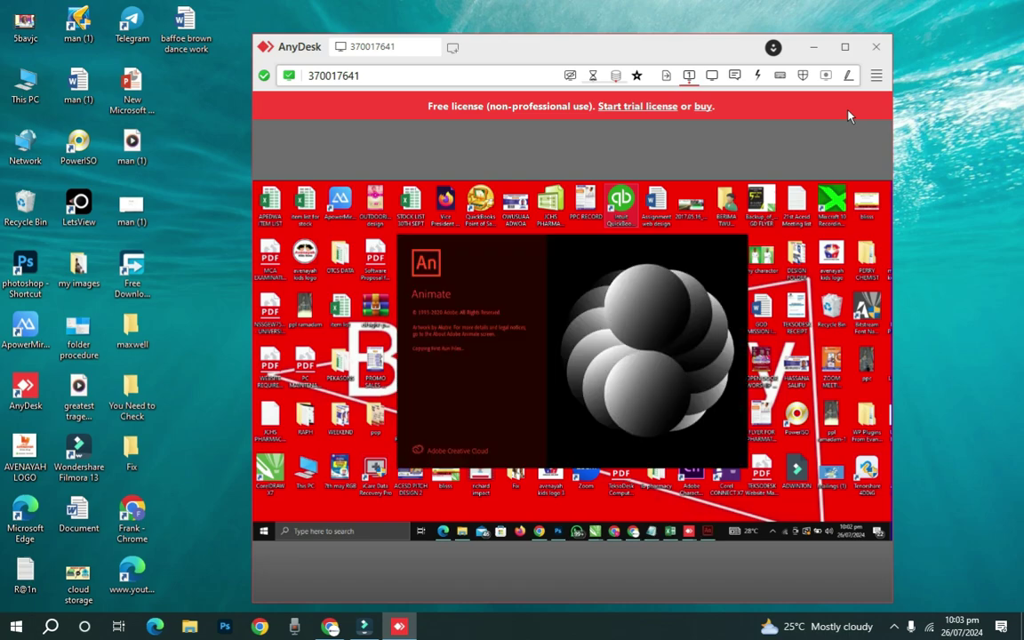
# - Open the unattended-access Set password dialog, then cancel without setting a password
pyautogui.click(875, 77)
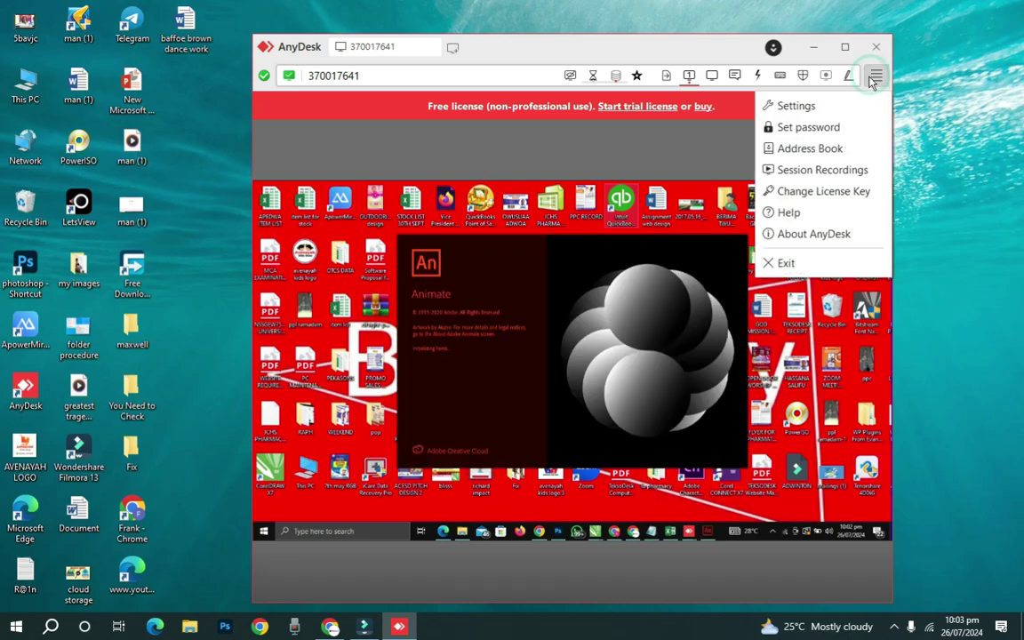
pyautogui.click(796, 129)
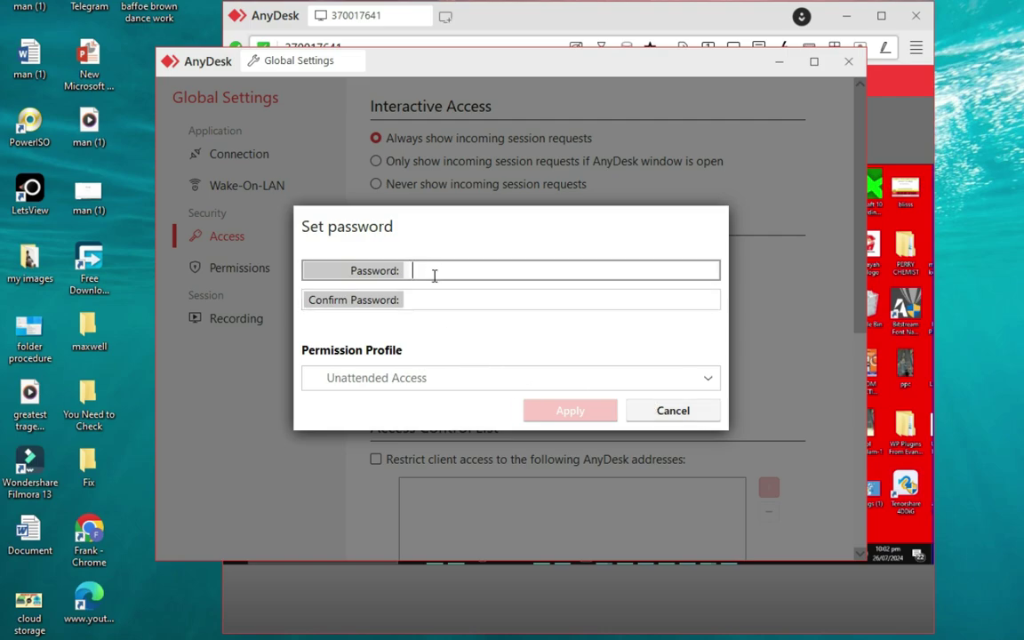
pyautogui.click(428, 292)
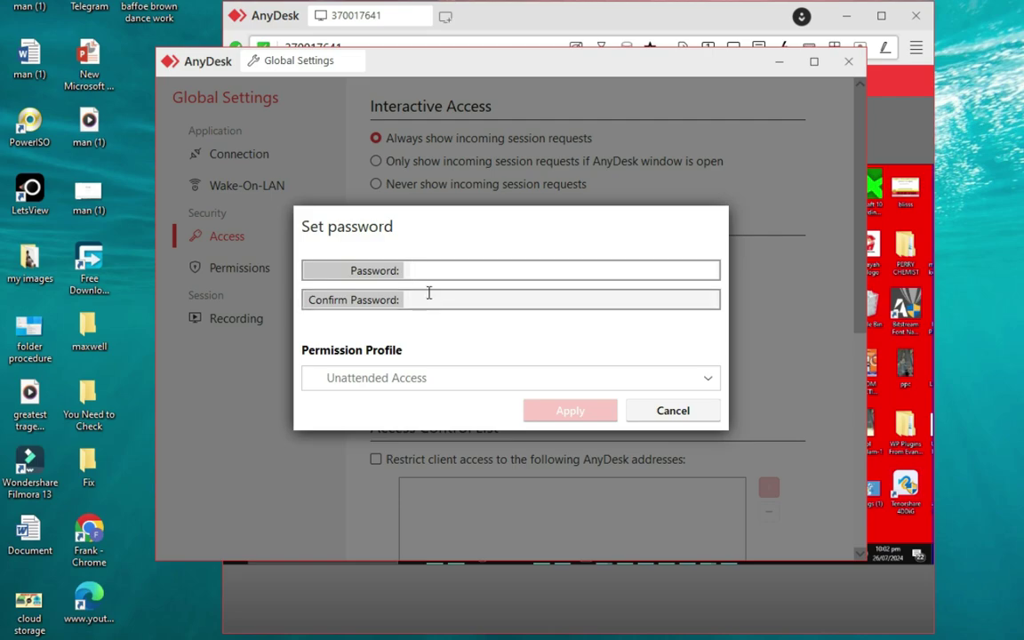
pyautogui.hotkey('shift', 'Tab')
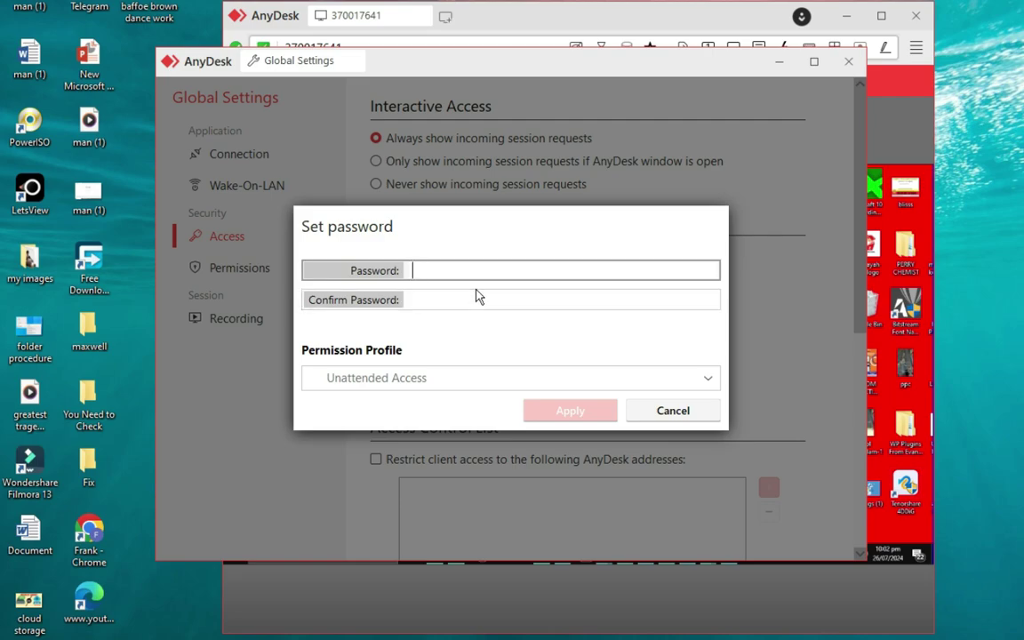
pyautogui.click(634, 414)
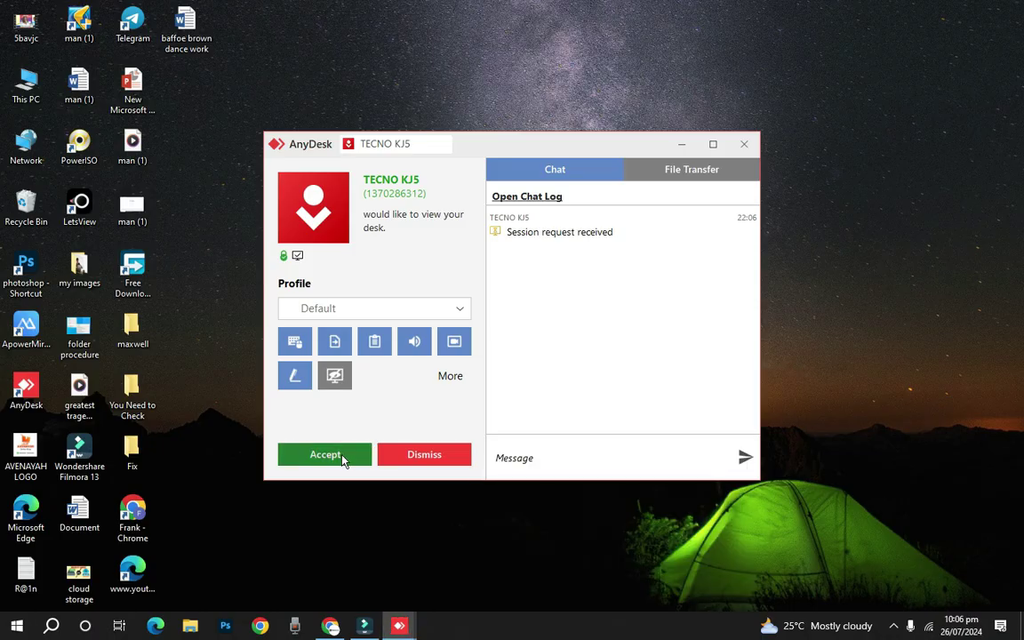
# - Accept the incoming session request, then close the remote session tab
pyautogui.click(343, 458)
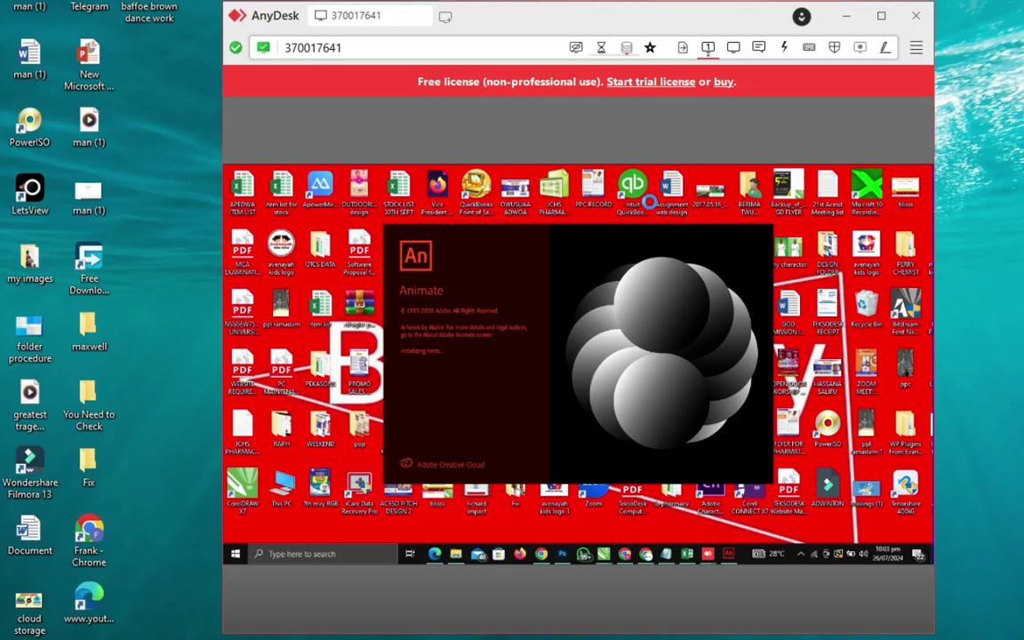
pyautogui.click(421, 16)
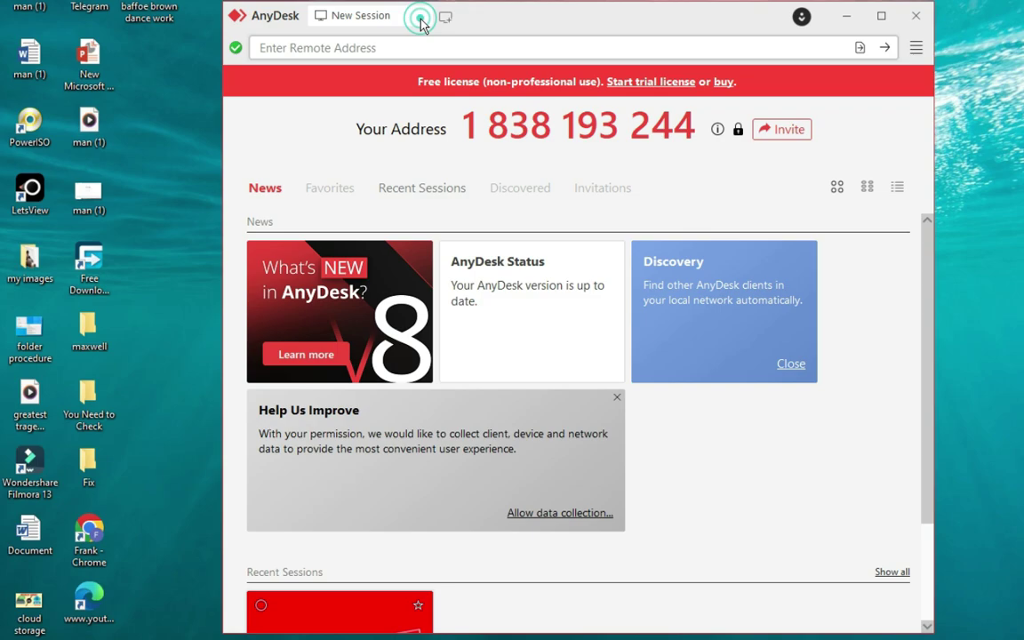
pyautogui.scroll(-2, 548, 355)
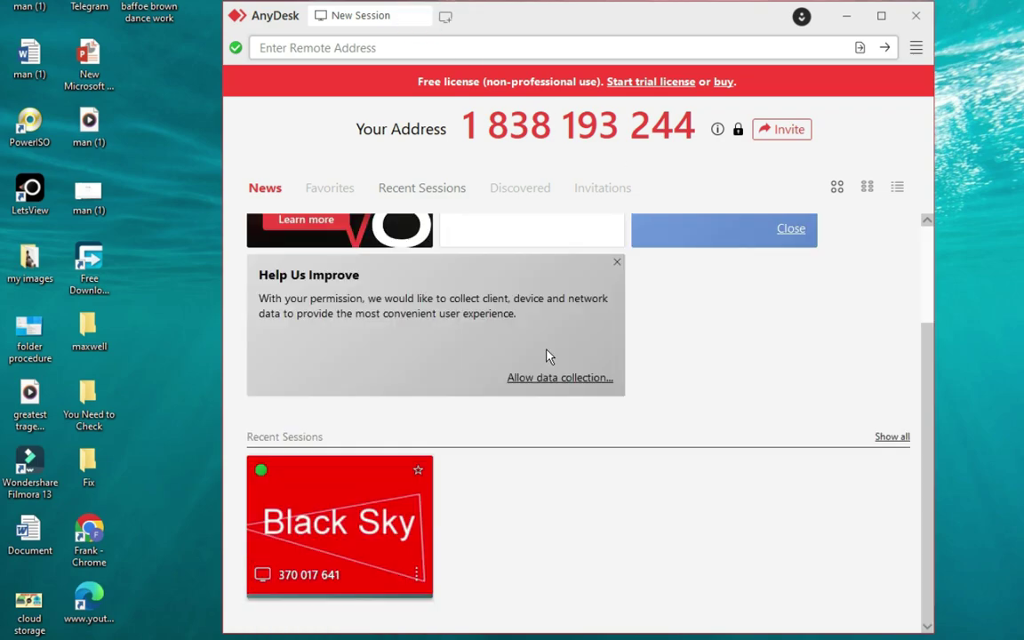